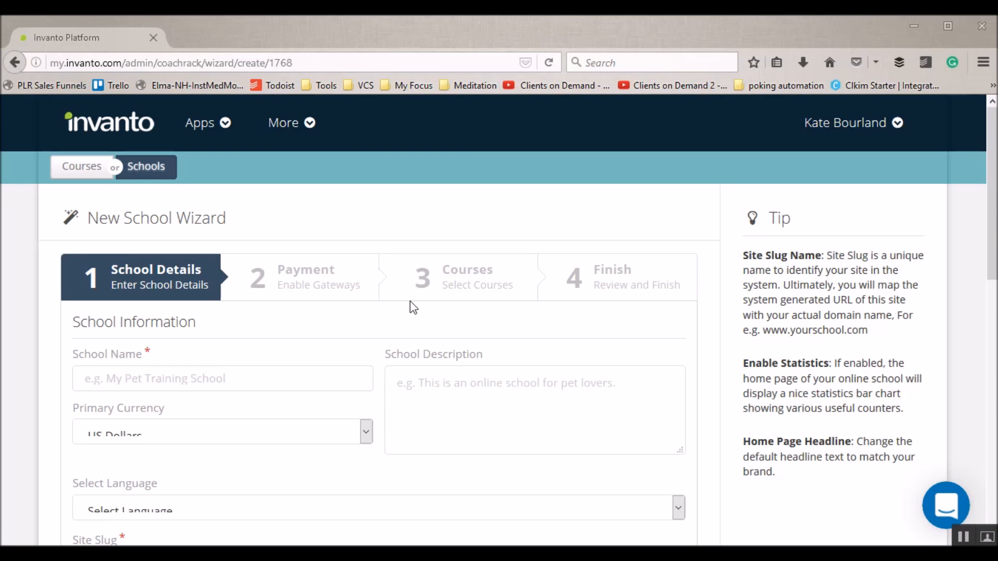
Name the school "Mindfulness U" and enter the description "This school contains courses on mindfulness"
scroll(413, 308, down, 3)
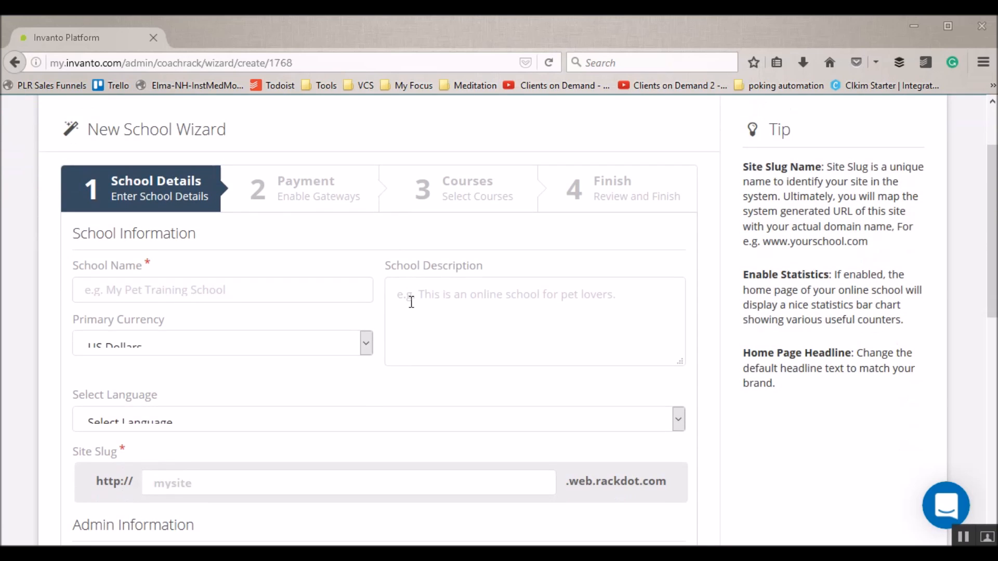
click(97, 295)
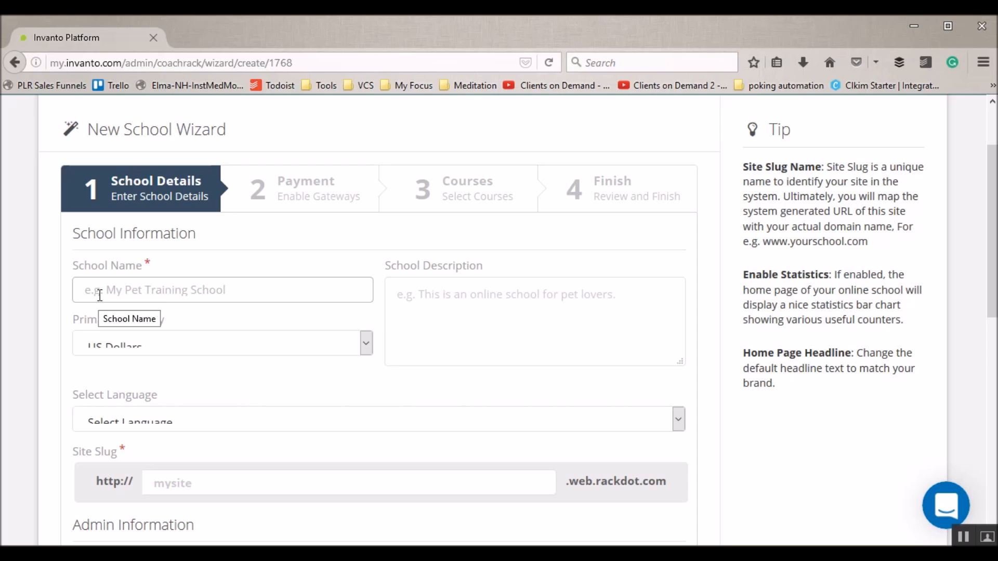
text(Mindfulness U)
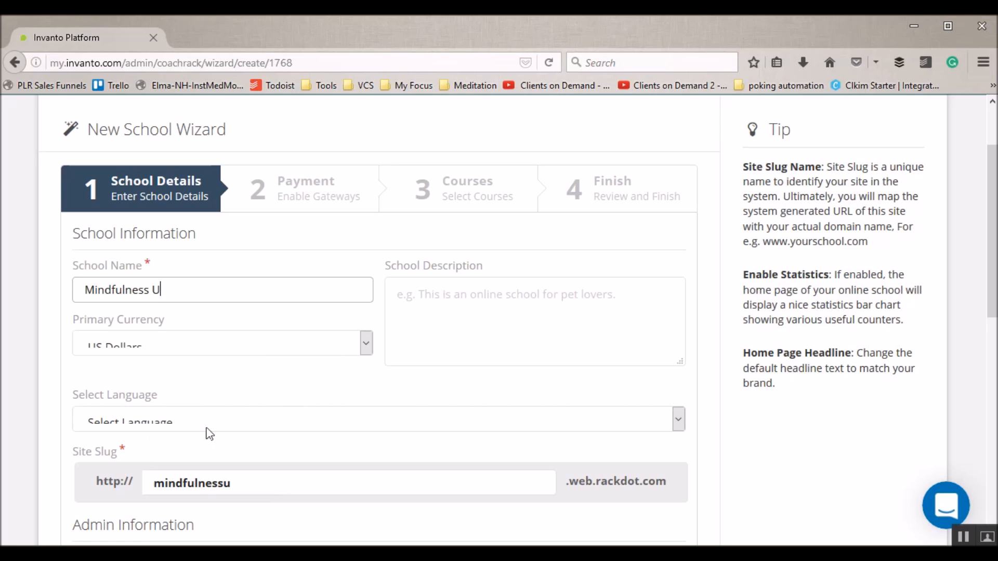
click(451, 294)
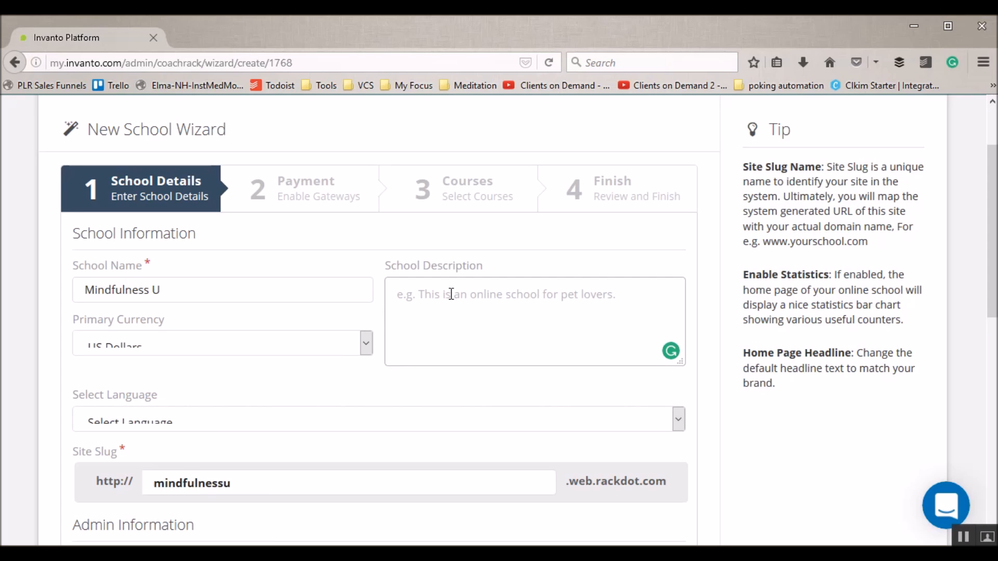
right_click(451, 294)
key(Escape)
text(This school contains courses on mindfulness)
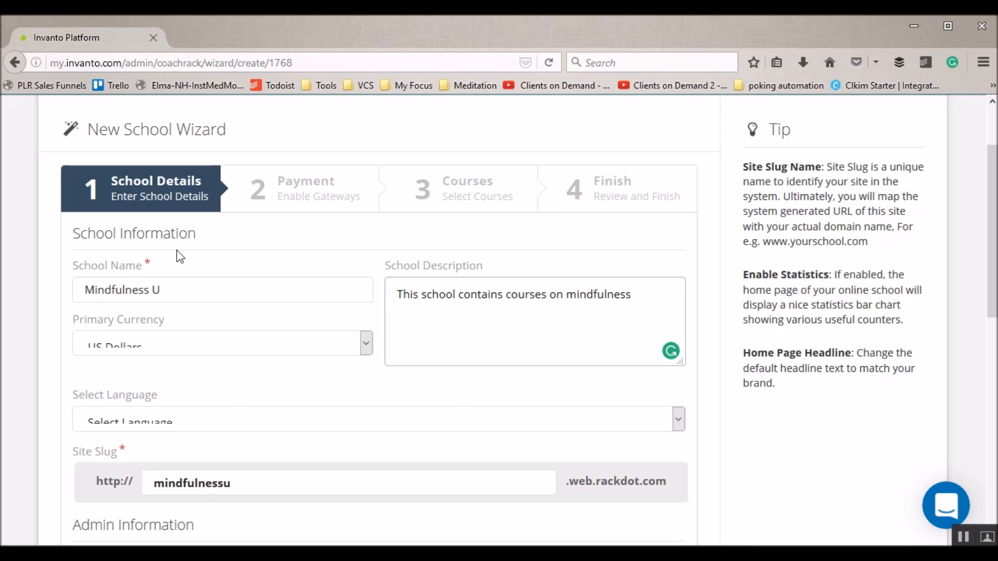
Set the school's primary currency to US Dollars and its language to English
scroll(218, 305, down, 2)
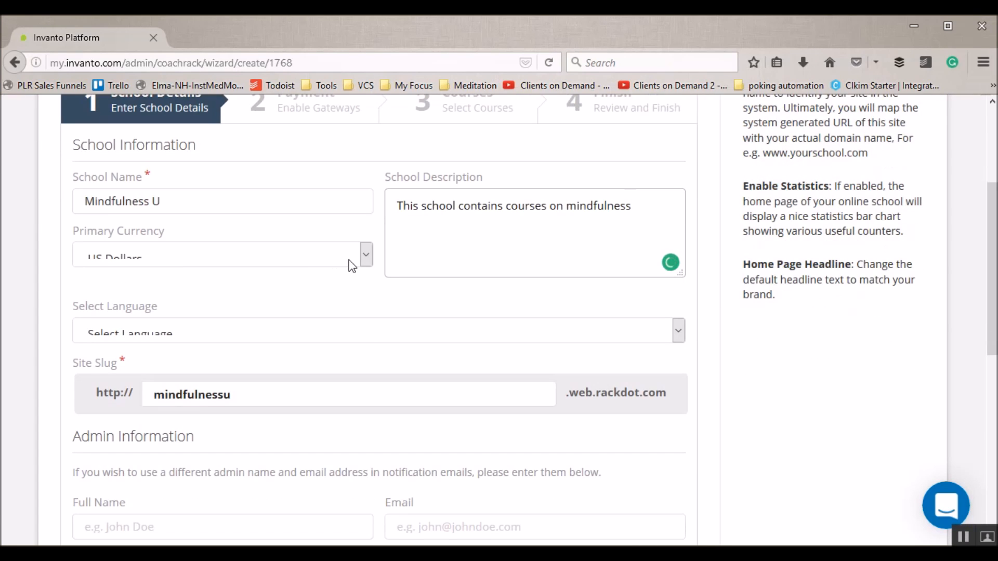
click(368, 257)
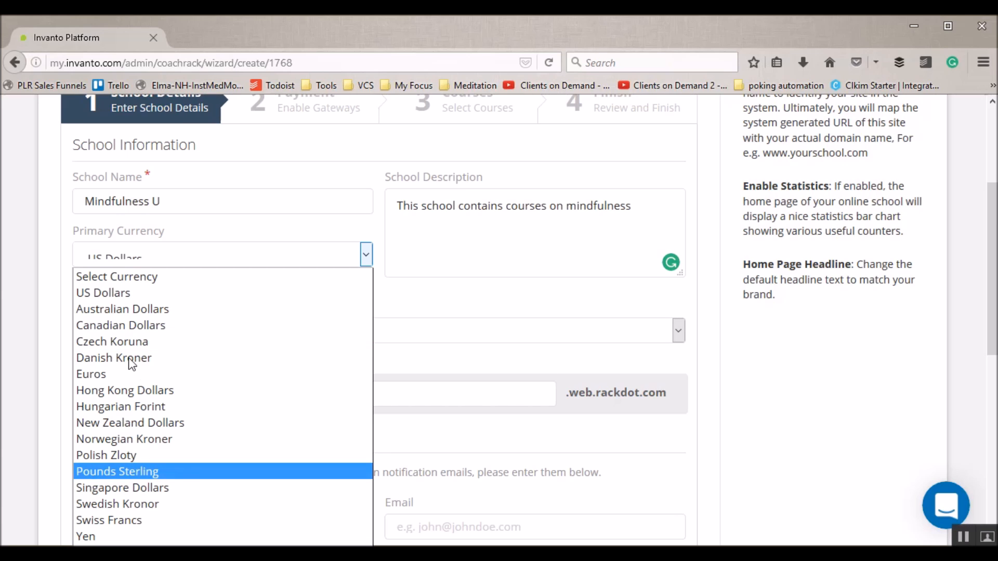
click(121, 295)
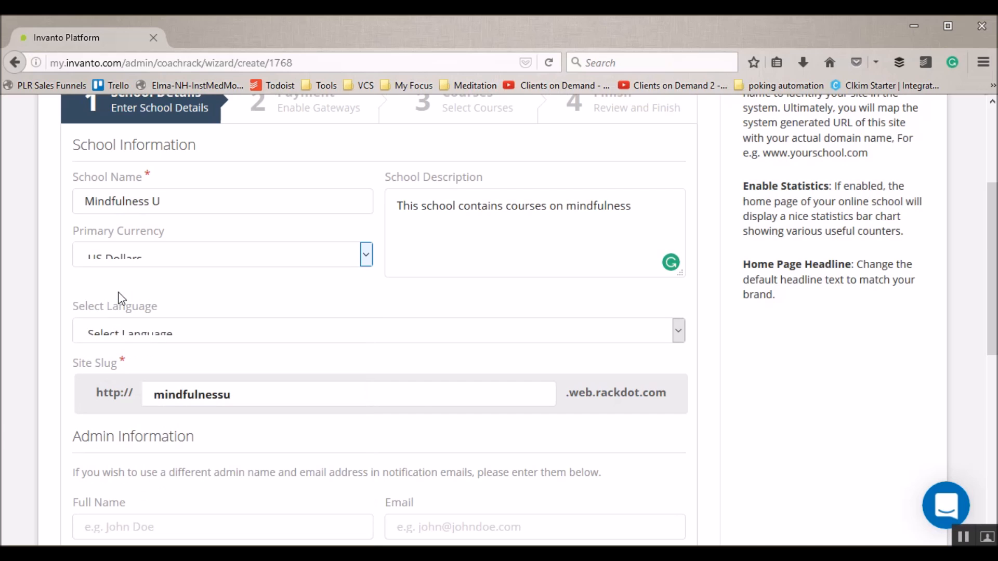
click(117, 329)
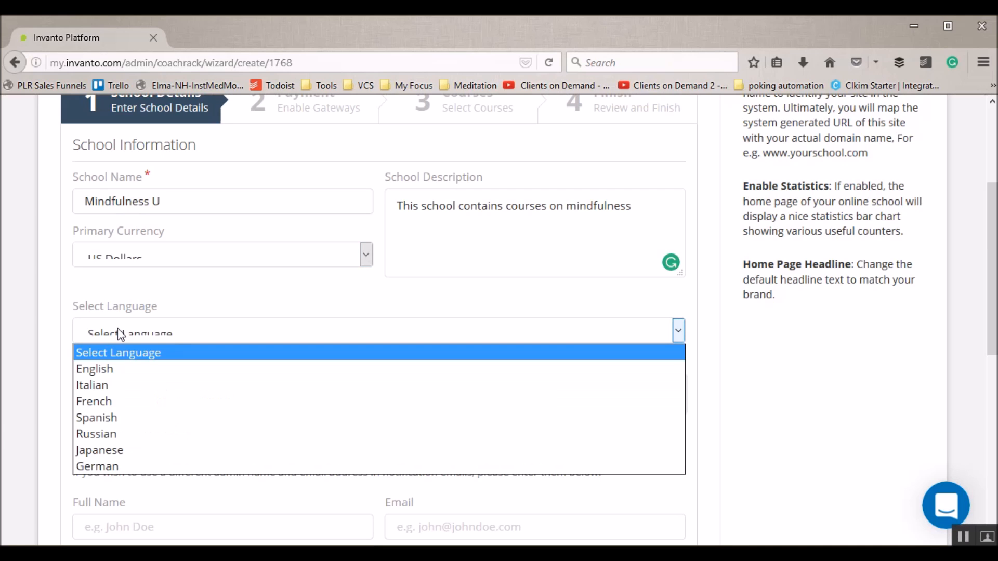
click(90, 370)
scroll(261, 347, down, 4)
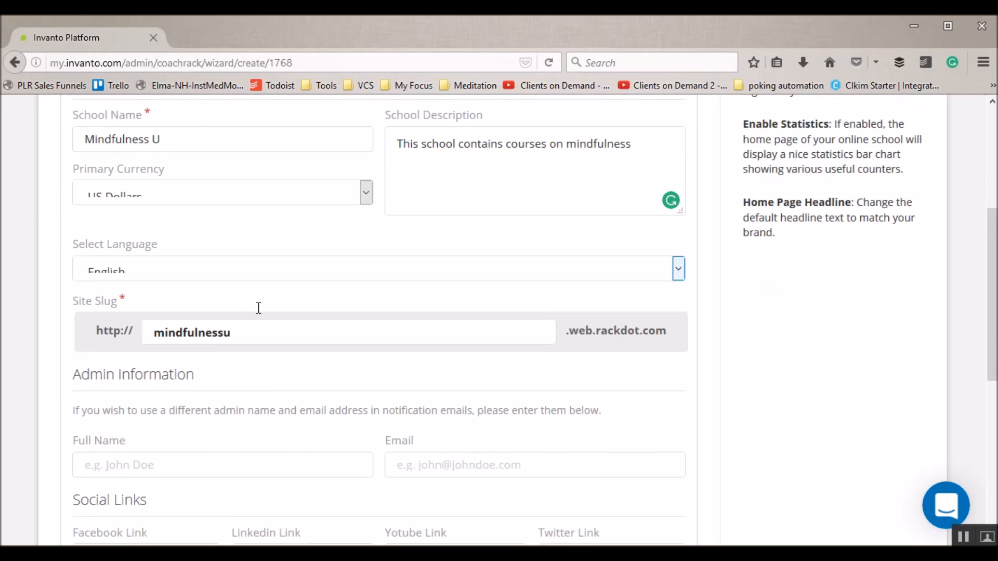
scroll(289, 263, down, 3)
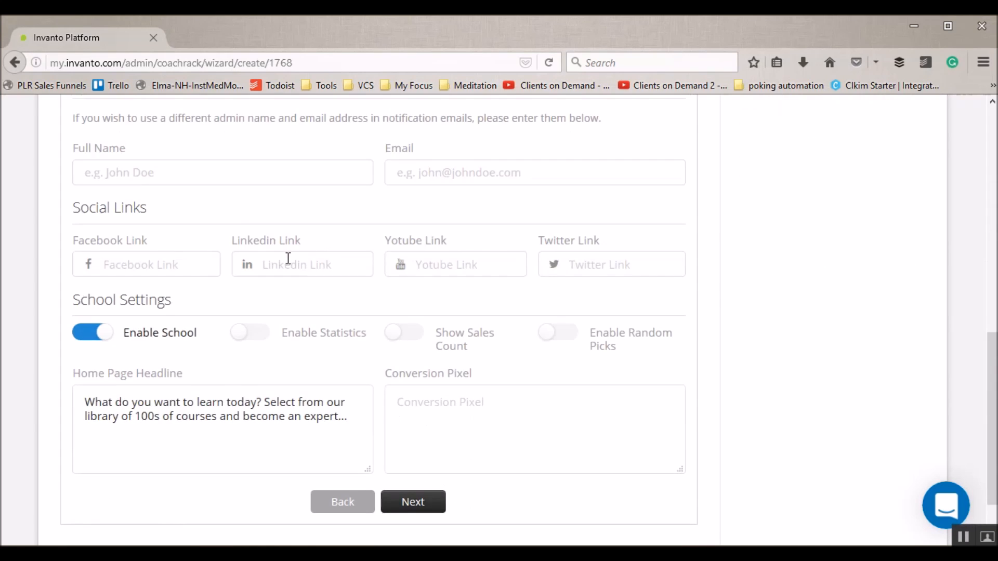
scroll(288, 258, up, 2)
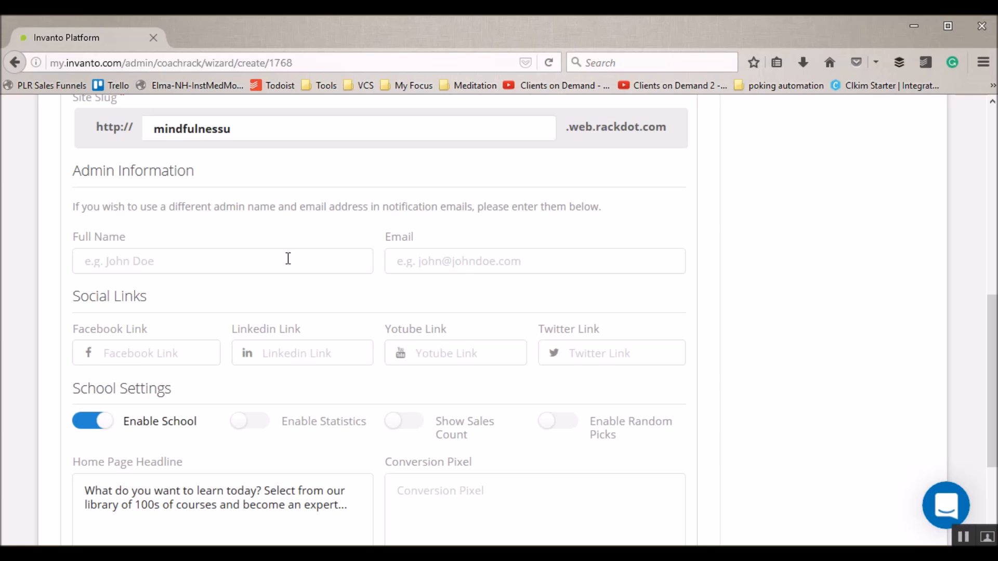
click(434, 264)
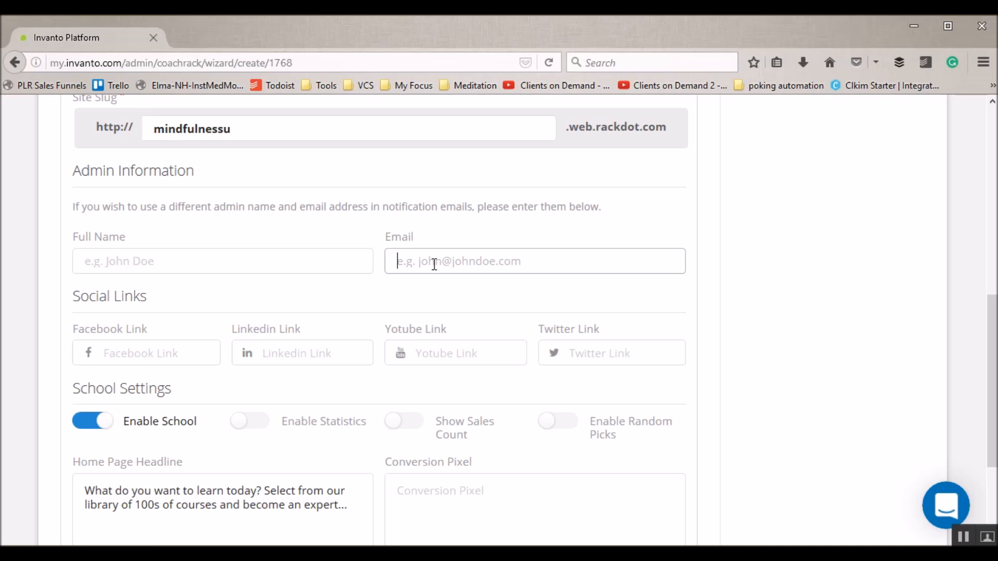
click(107, 263)
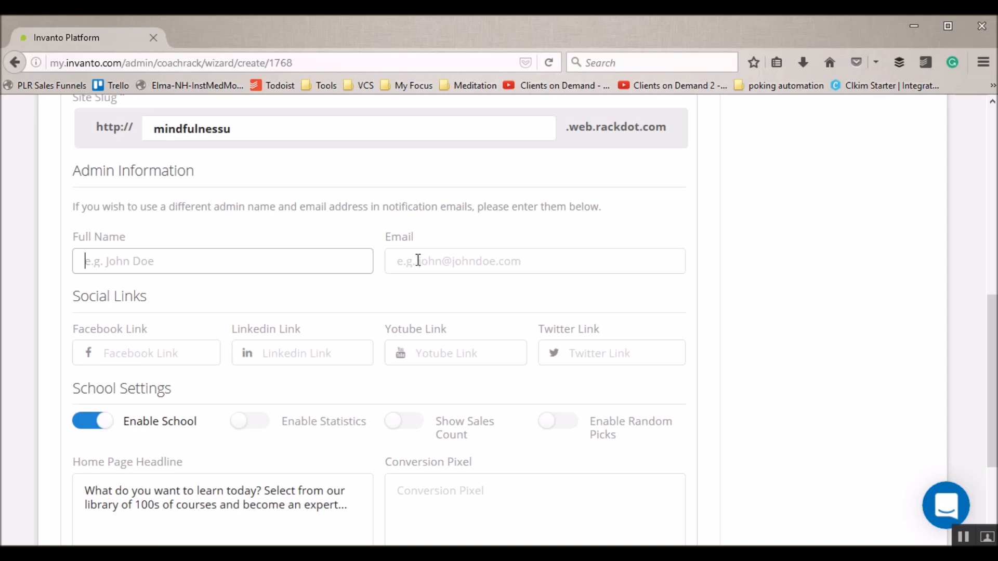
click(140, 350)
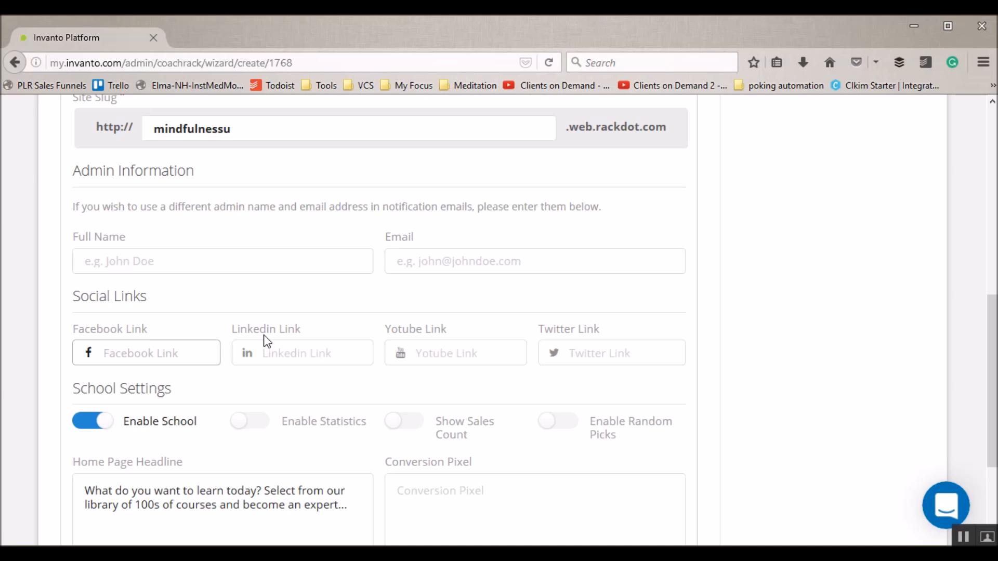
click(267, 341)
click(144, 355)
text(http)
text(//wwww.fac)
key(BackSpace)
key(BackSpace)
key(BackSpace)
key(BackSpace)
key(BackSpace)
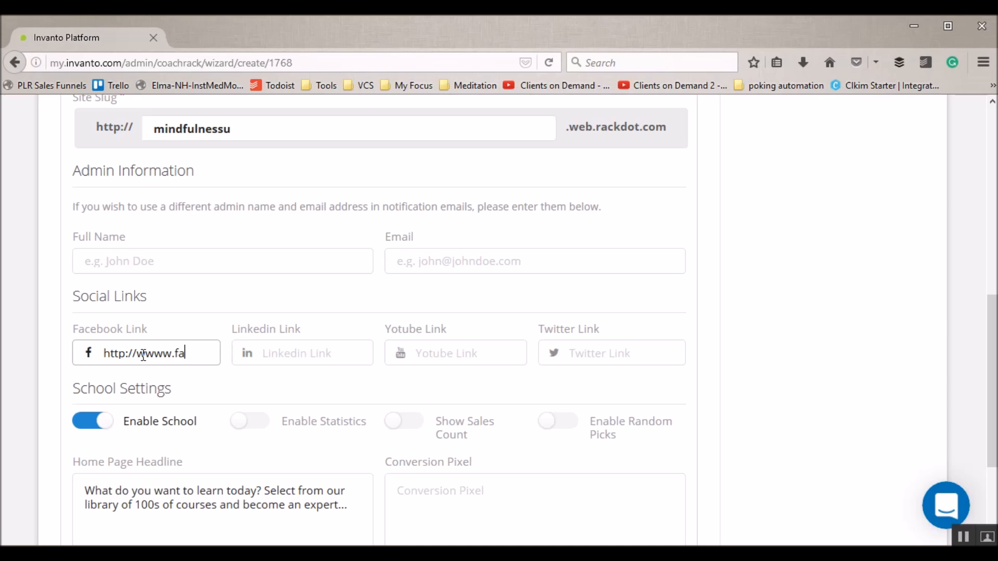
text(.facebook.com/)
Turn on the Enable Random Picks option in the school settings
scroll(218, 363, down, 2)
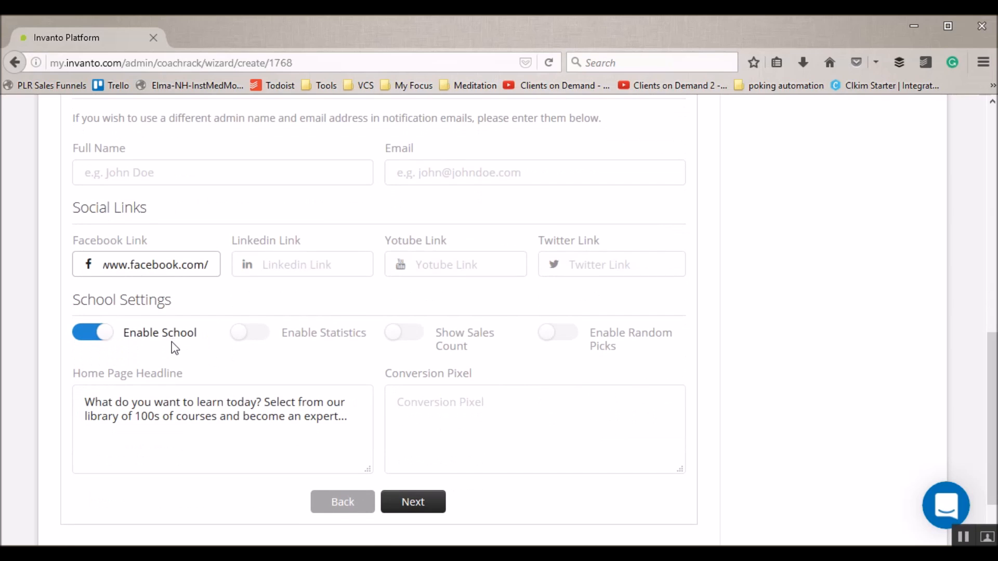
click(107, 342)
click(80, 338)
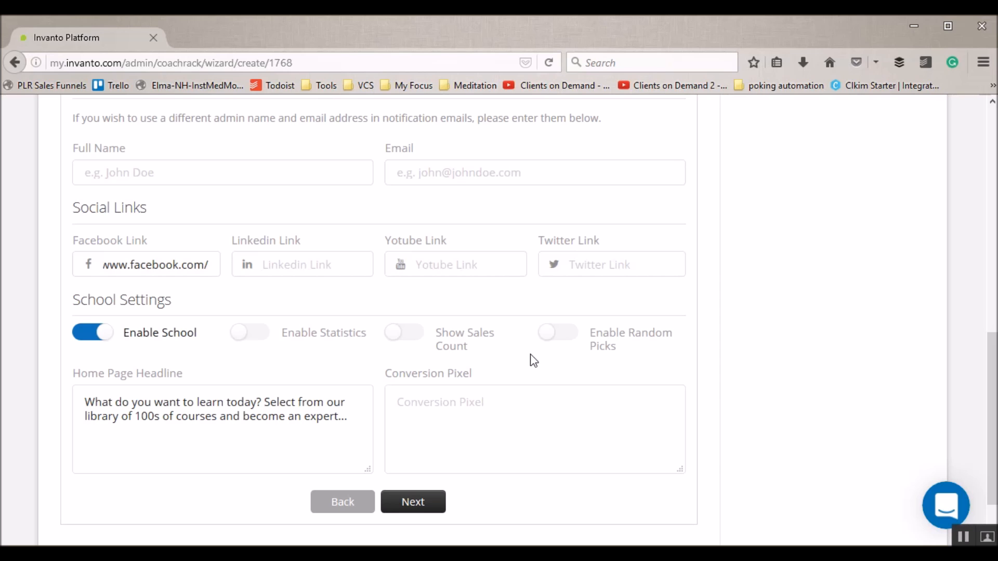
click(557, 337)
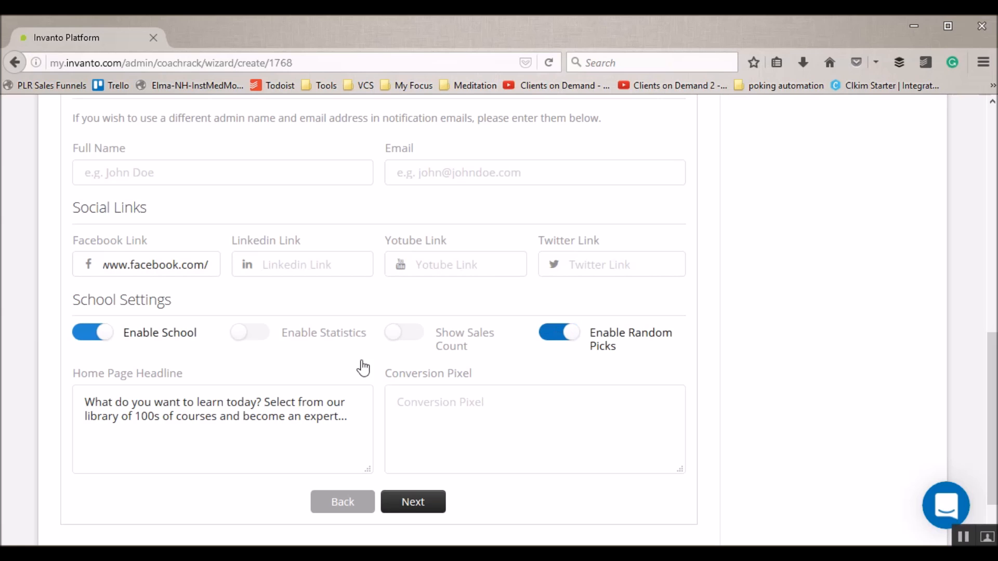
click(95, 401)
click(125, 447)
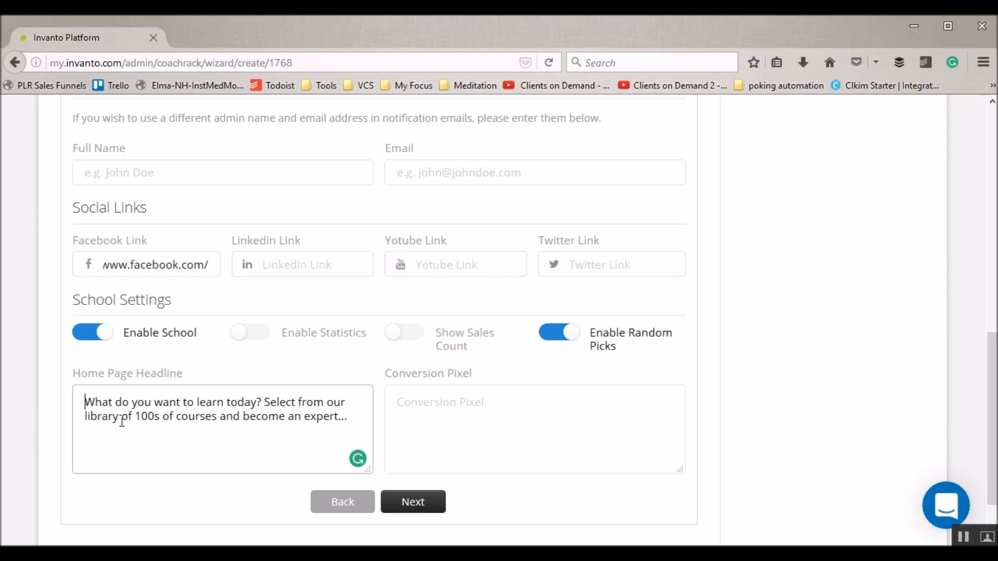
click(462, 400)
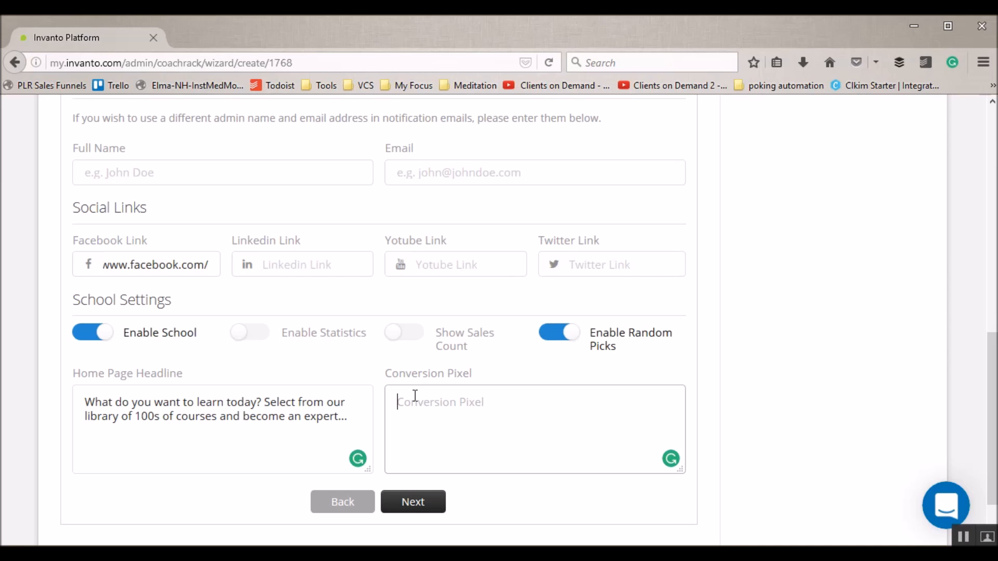
scroll(415, 397, up, 10)
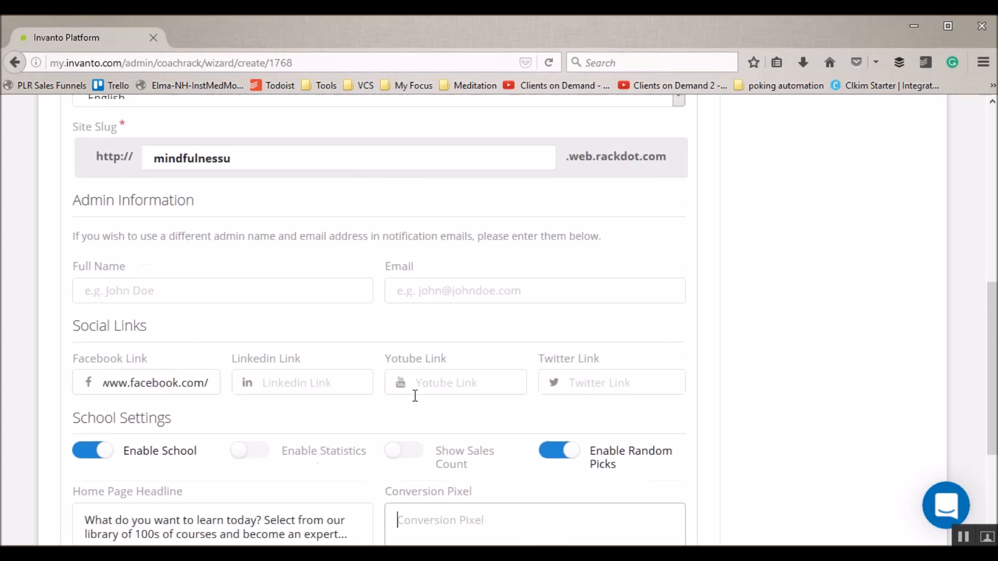